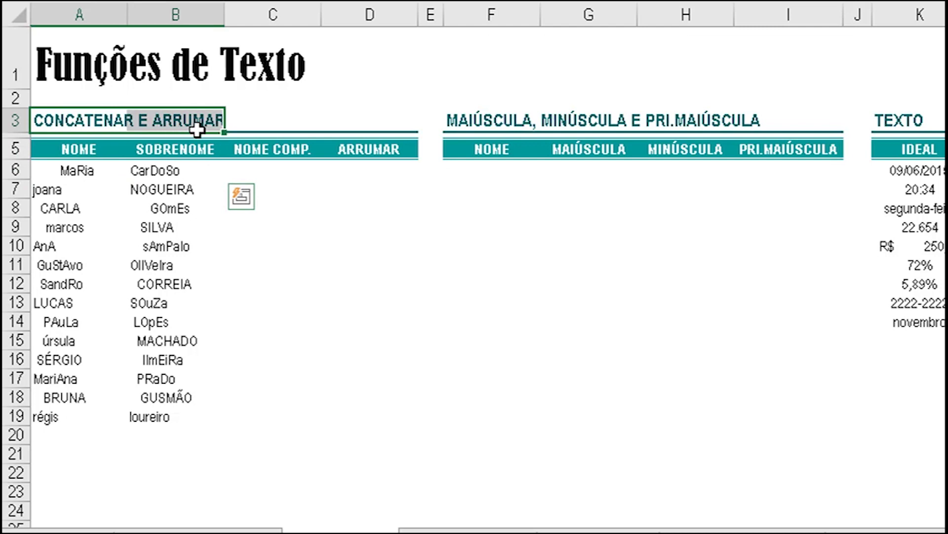
pyautogui.click(253, 319)
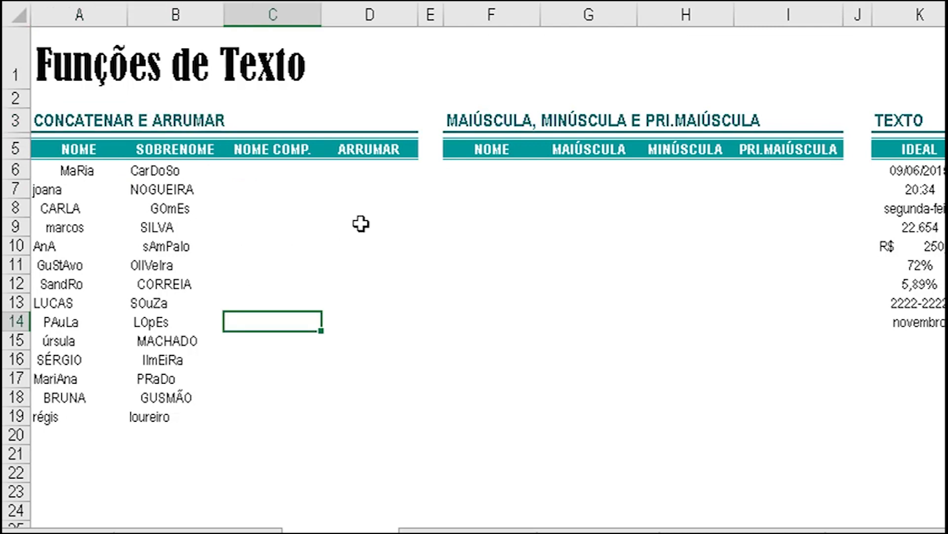
pyautogui.click(261, 167)
pyautogui.moveTo(275, 175); pyautogui.dragTo(292, 415)
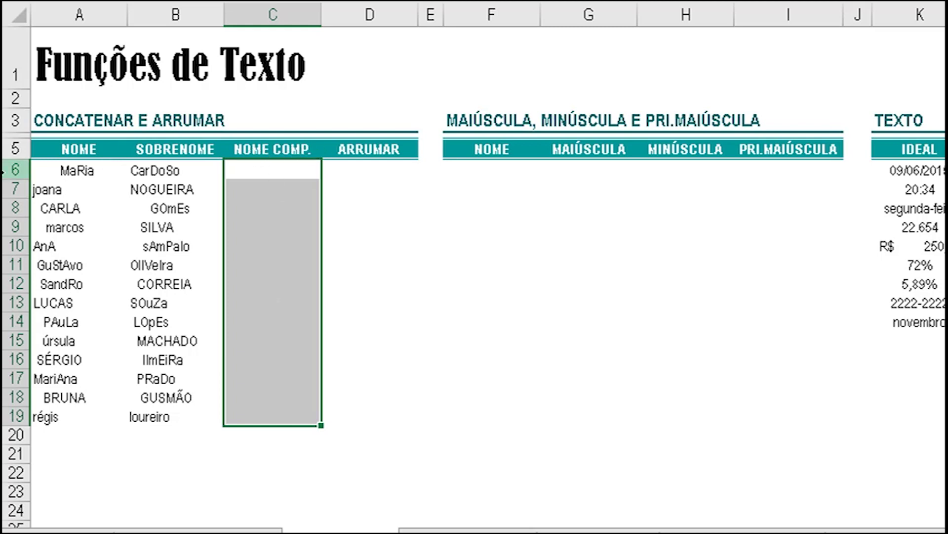
pyautogui.moveTo(69, 169); pyautogui.dragTo(84, 417)
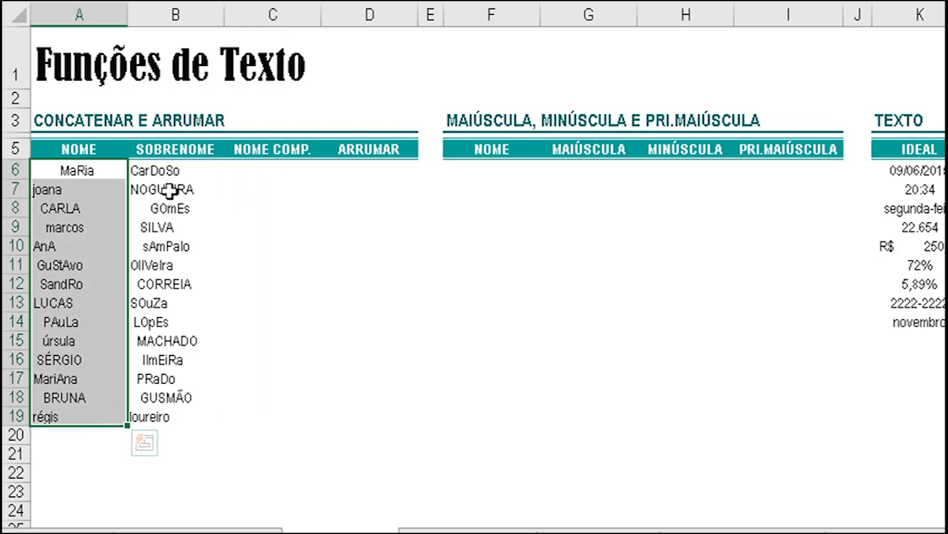
pyautogui.moveTo(186, 171); pyautogui.dragTo(189, 412)
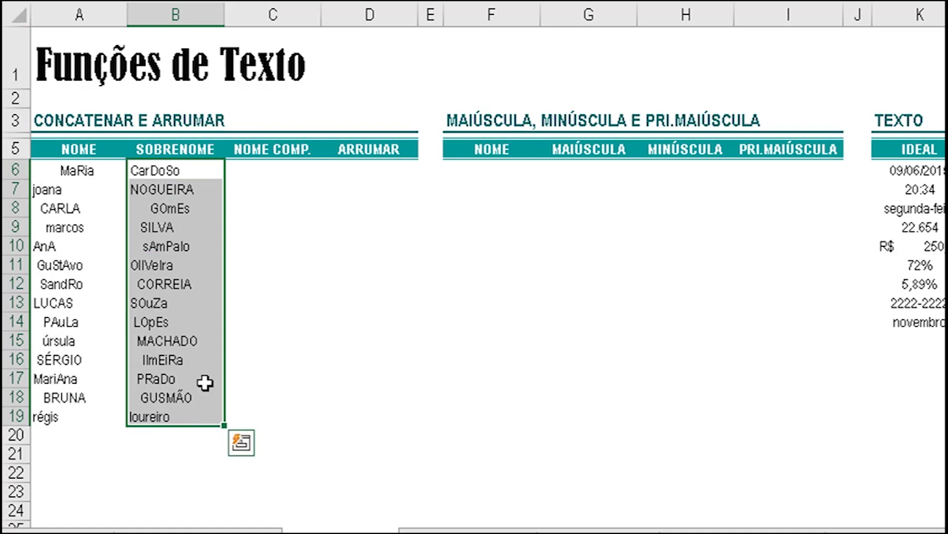
# - Start a CONCATENAR formula in C6, the first NOME COMP. cell, with A6 as its first text argument
pyautogui.click(280, 171)
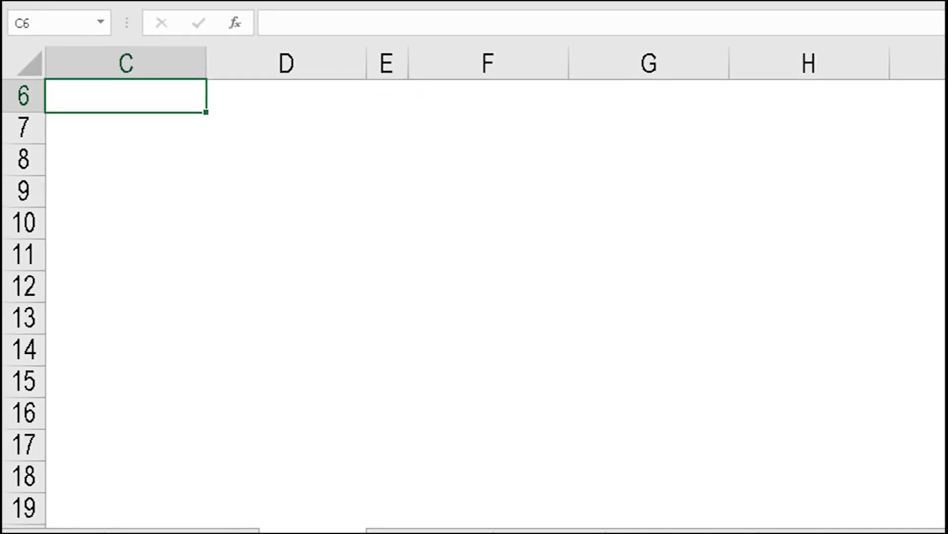
pyautogui.hscroll(-1, 835, 461)
pyautogui.scroll(1, 829, 459)
pyautogui.scroll(1, 835, 462)
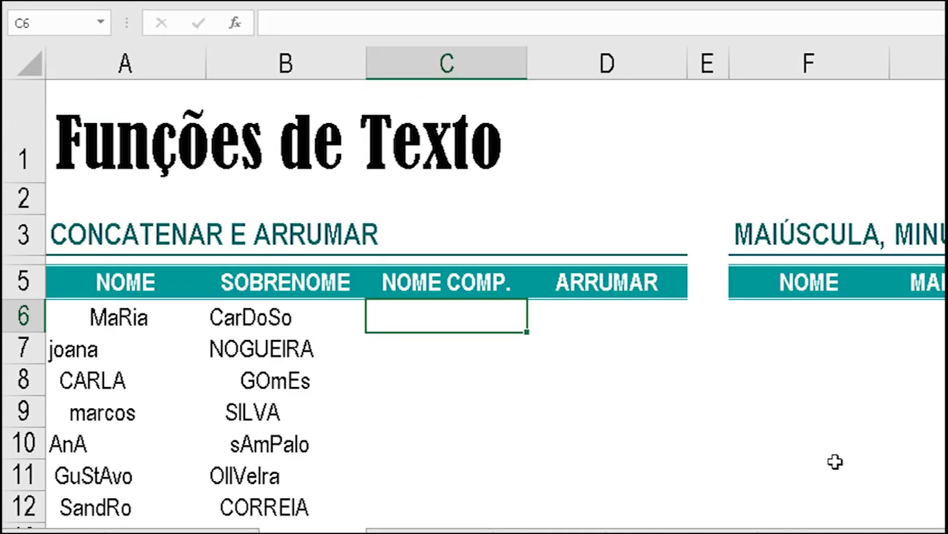
pyautogui.write('=')
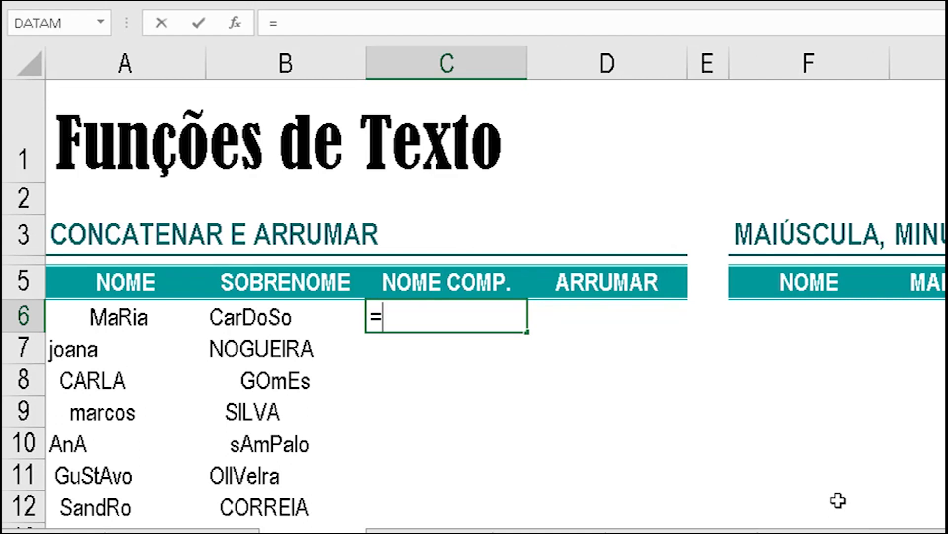
pyautogui.write('CONC')
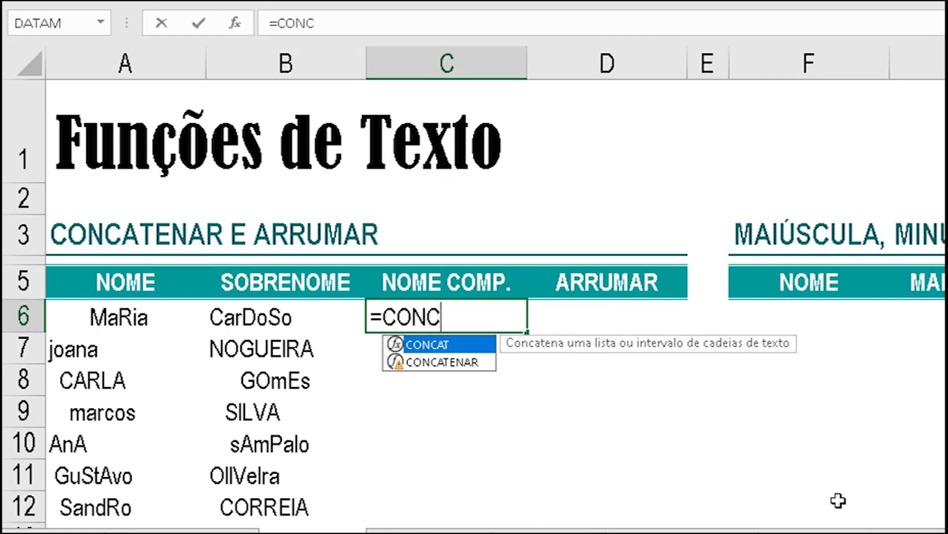
pyautogui.write('ATE')
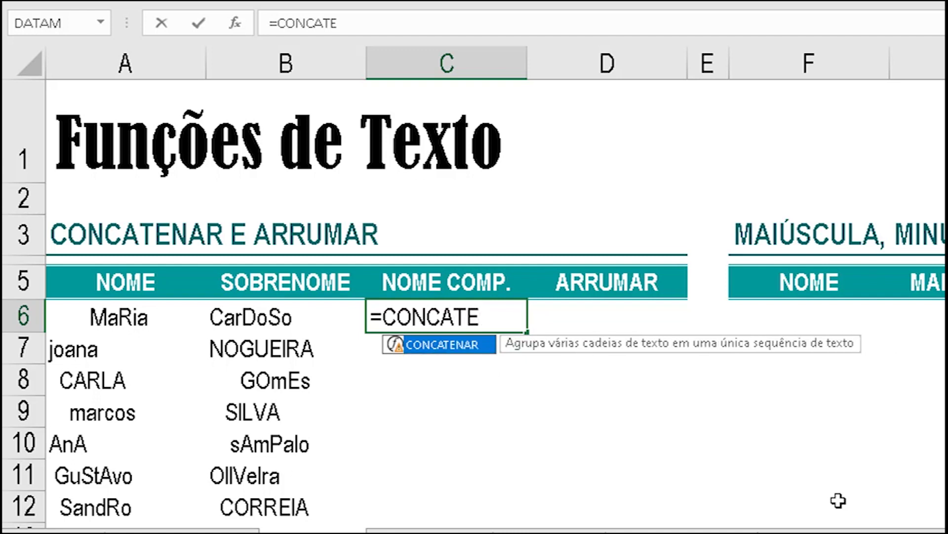
pyautogui.write('NAR')
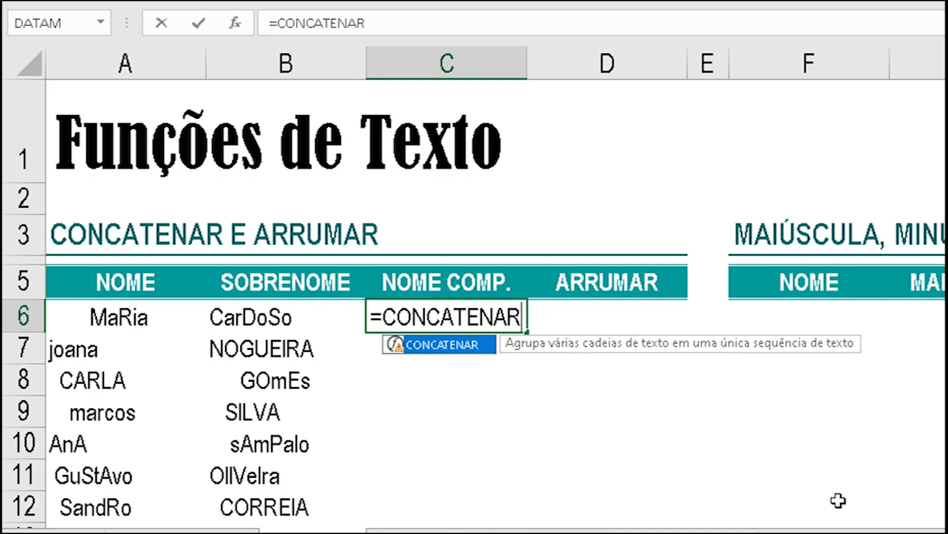
pyautogui.write('(')
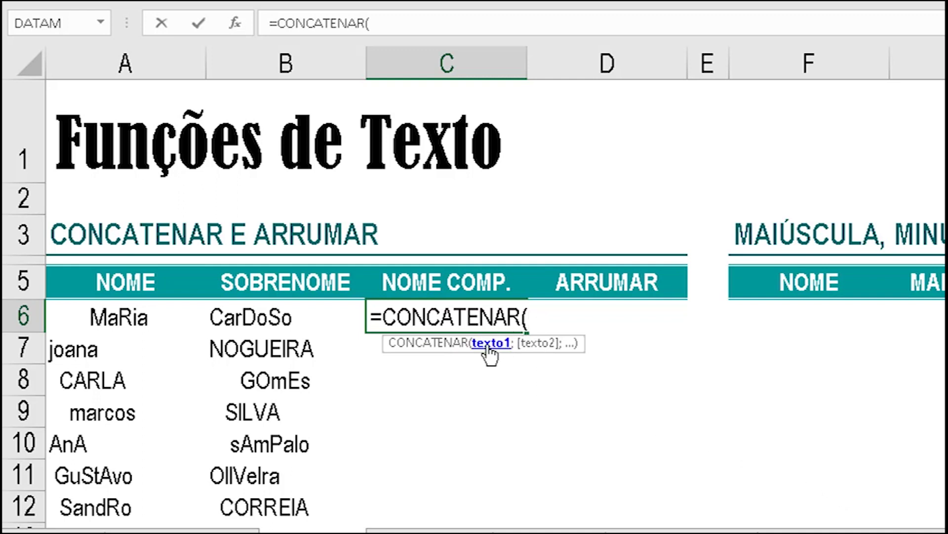
pyautogui.click(142, 320)
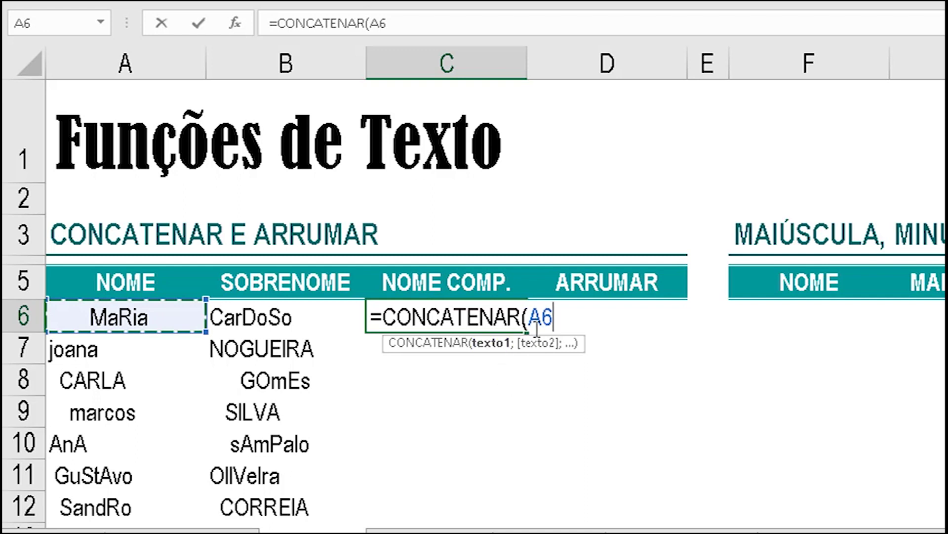
# - Complete the C6 formula with a quoted space and B6 as the remaining arguments: =CONCATENAR(A6;" ";B6)
pyautogui.write(';')
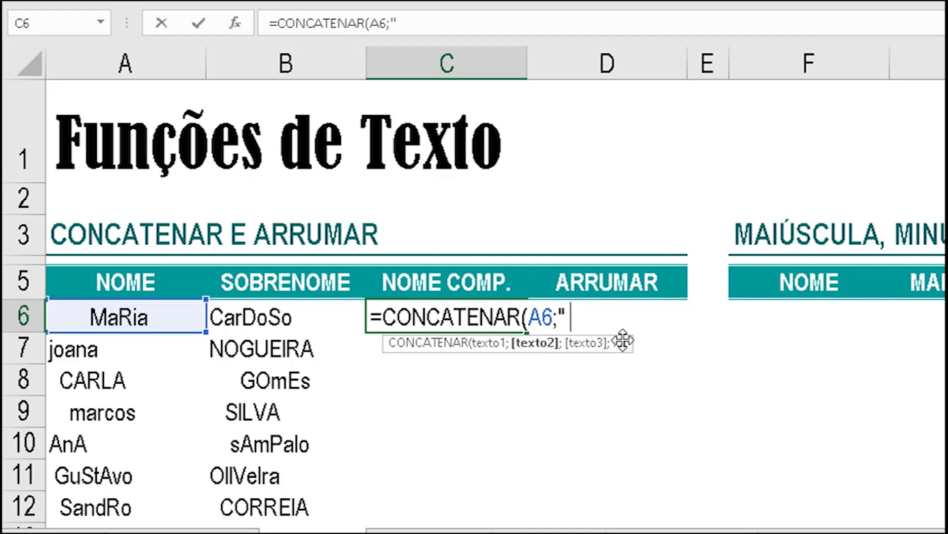
pyautogui.write('"')
pyautogui.click(569, 321)
pyautogui.moveTo(577, 319); pyautogui.dragTo(557, 319)
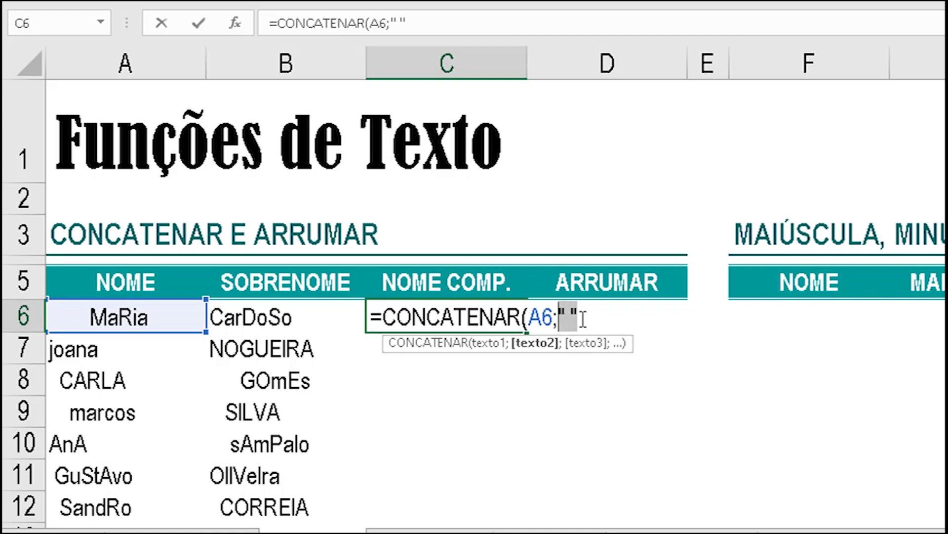
pyautogui.click(583, 319)
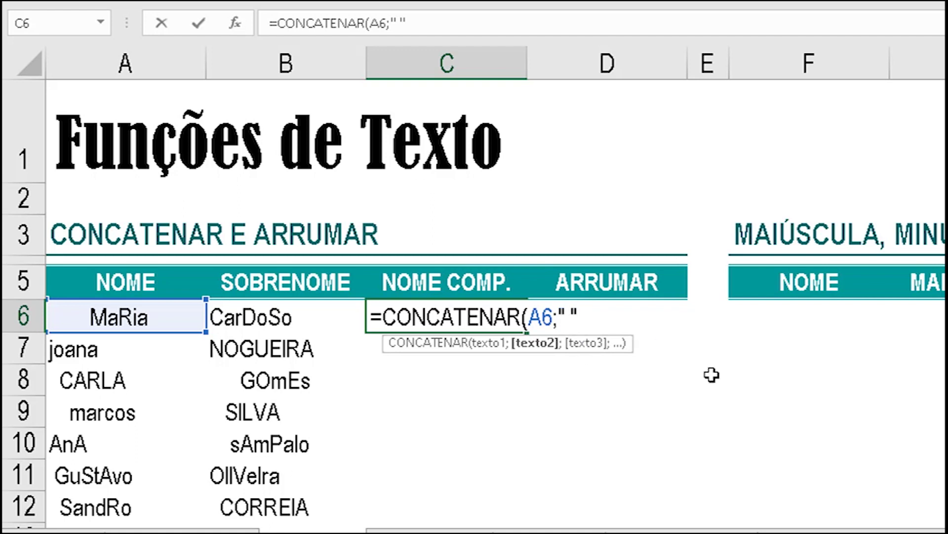
pyautogui.write(';')
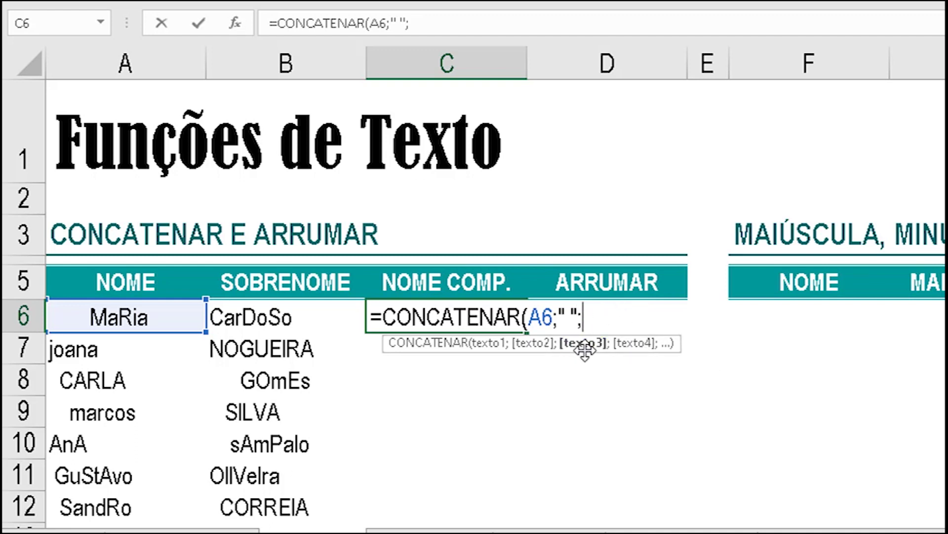
pyautogui.click(247, 321)
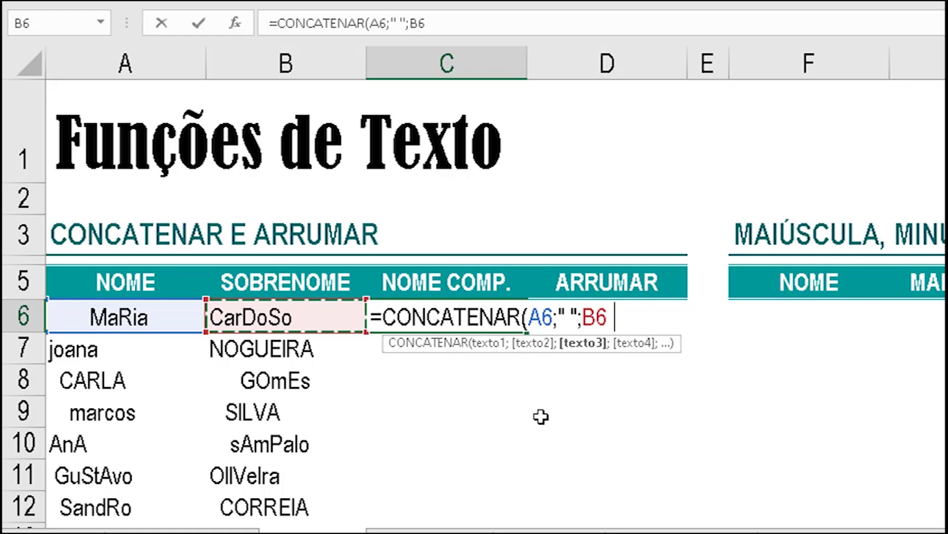
pyautogui.write(')')
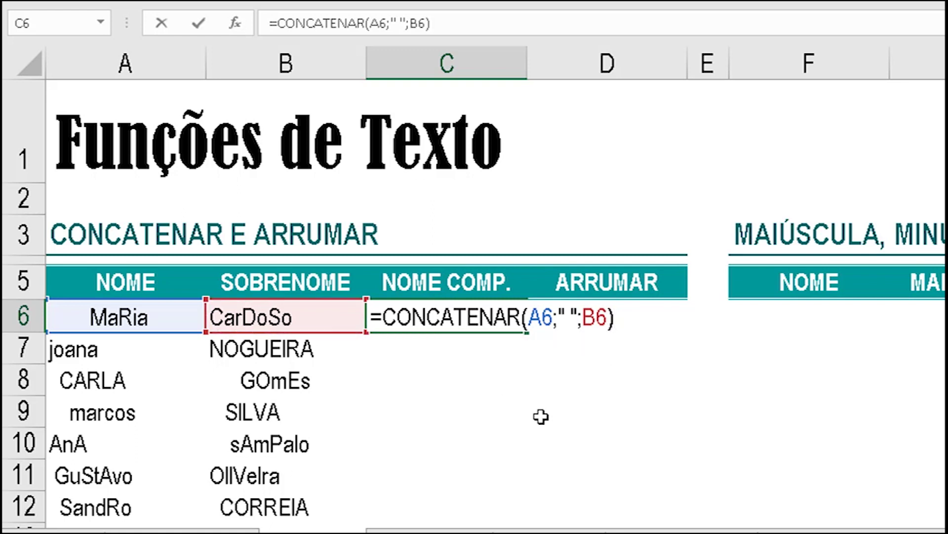
pyautogui.press('Return')
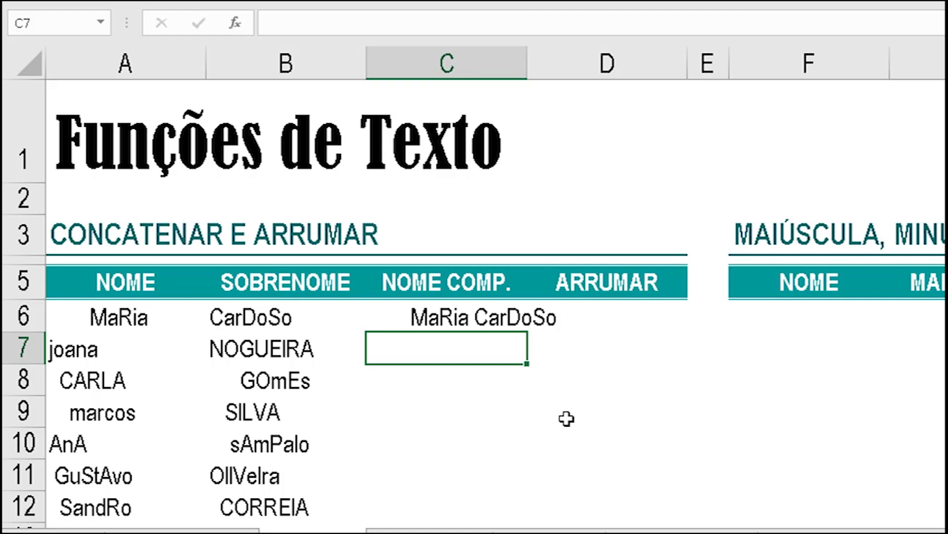
# - Join first name and surname in C7 using the ampersand operator: =A7&" "&B7
pyautogui.write('=')
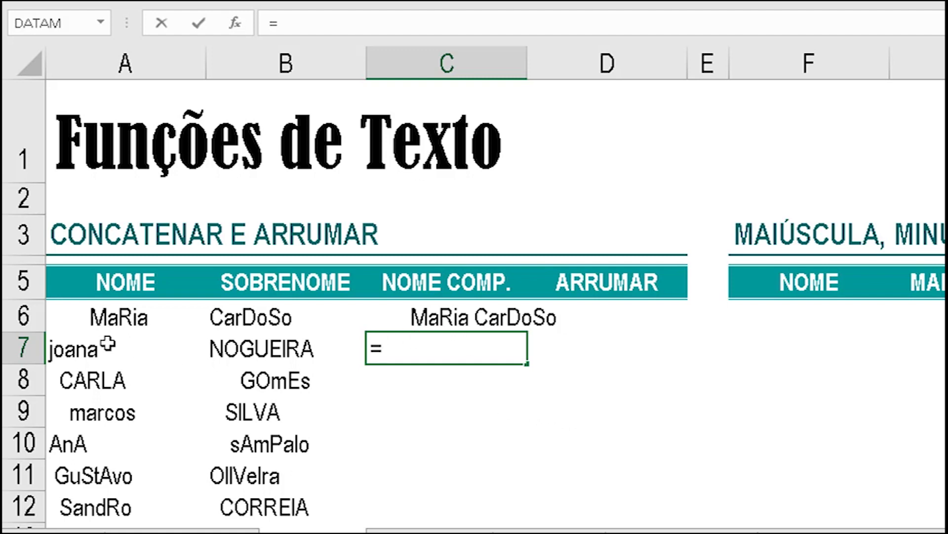
pyautogui.click(123, 349)
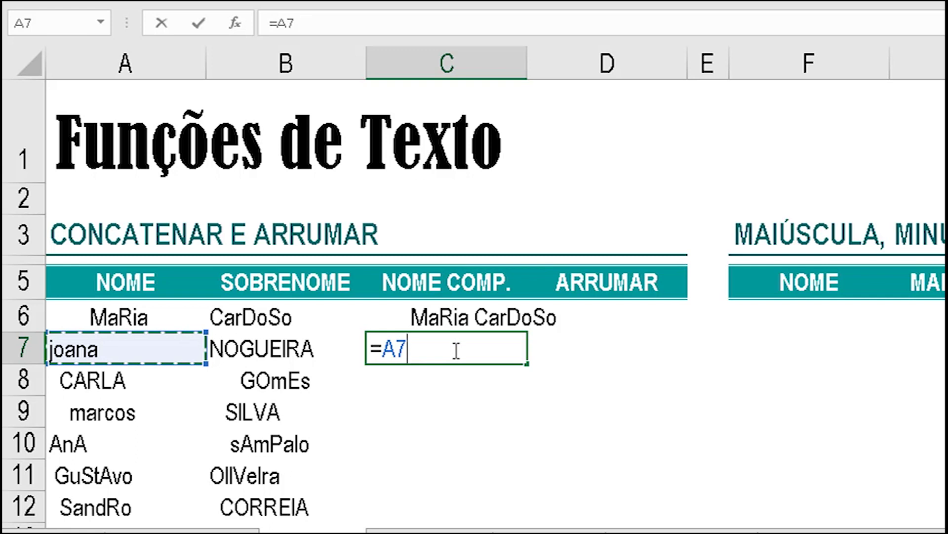
pyautogui.write('&')
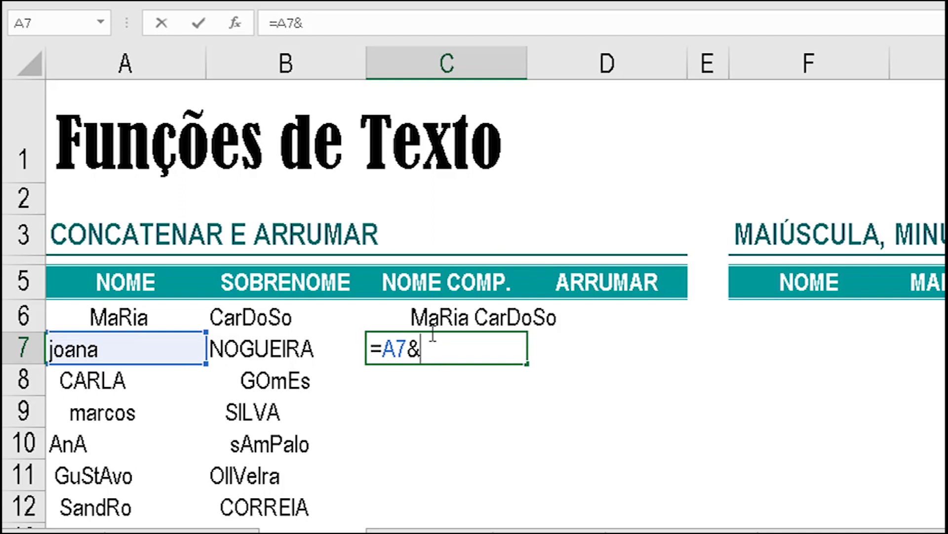
pyautogui.write('" "')
pyautogui.write('&')
pyautogui.click(302, 346)
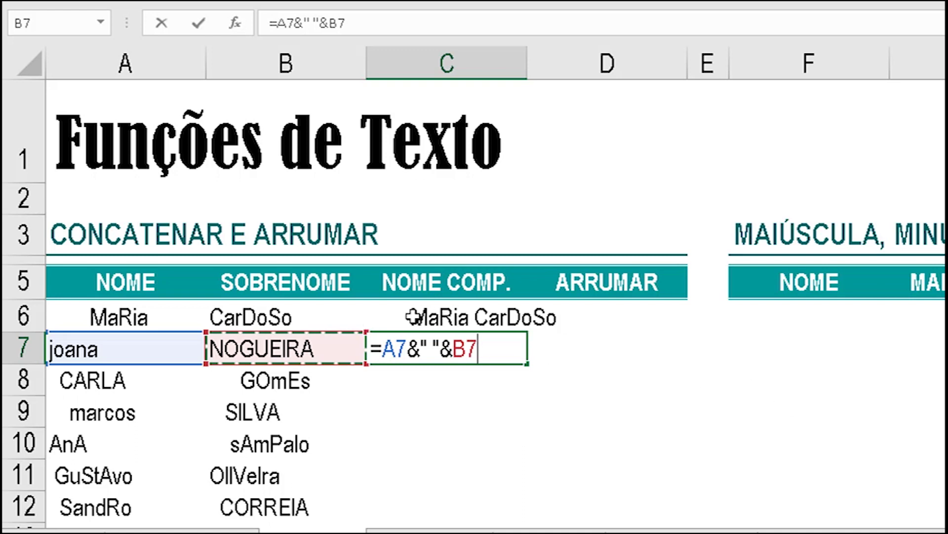
pyautogui.hotkey('ctrl', 'Return')
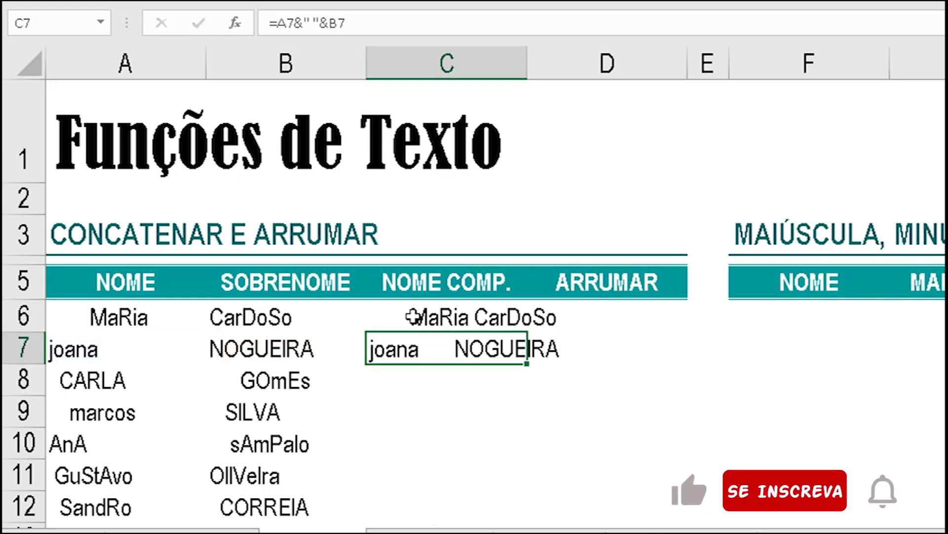
# - Compare the semicolon separators in the C6 CONCATENAR formula with the ampersands in the C7 formula
pyautogui.click(415, 317)
pyautogui.doubleClick(419, 317)
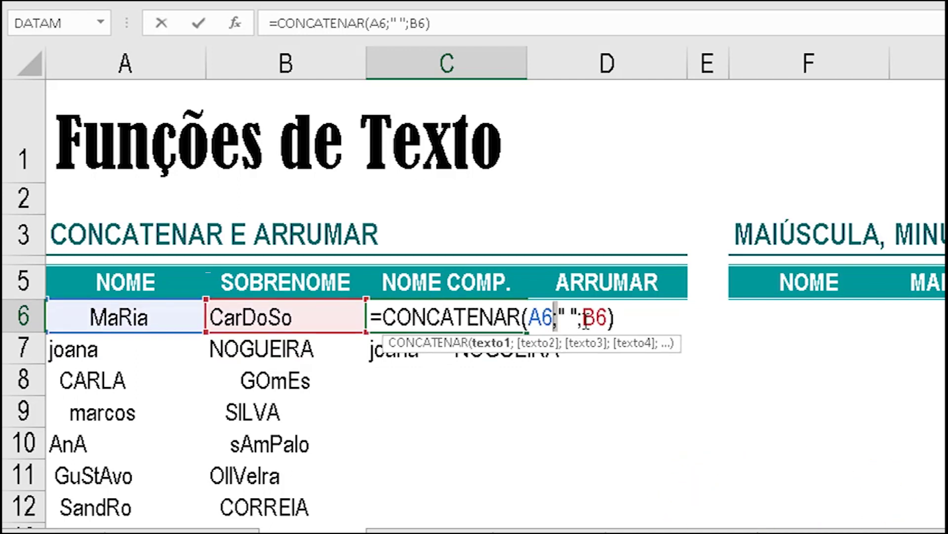
pyautogui.click(579, 317)
pyautogui.click(614, 319)
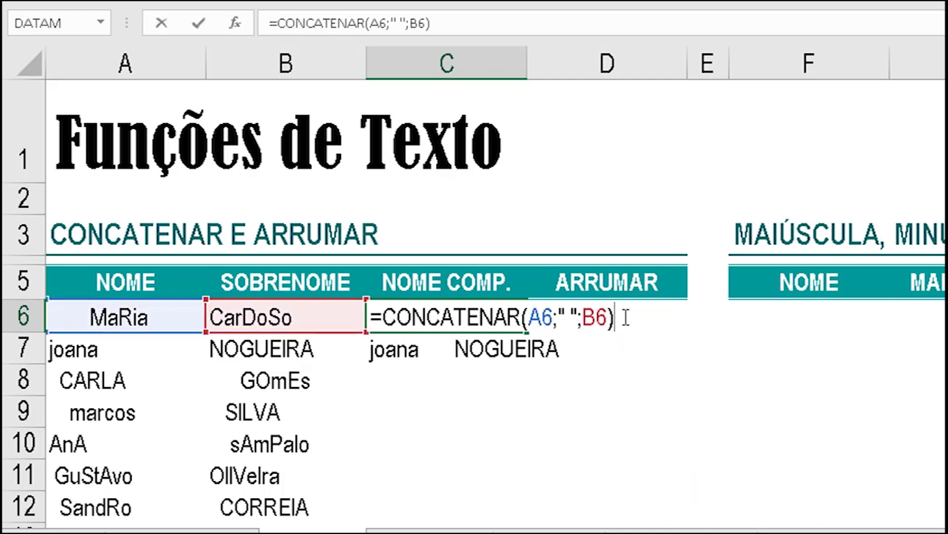
pyautogui.press('Return')
pyautogui.doubleClick(454, 351)
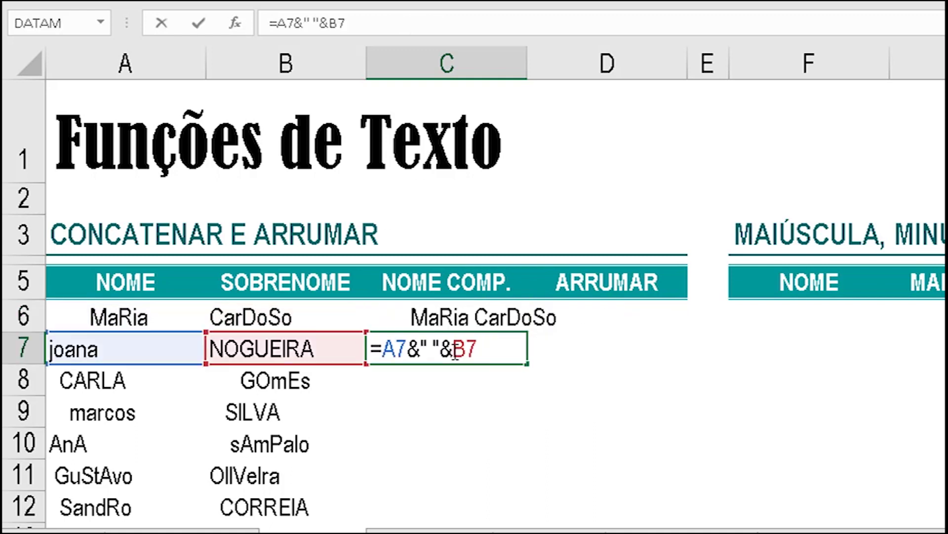
pyautogui.doubleClick(414, 348)
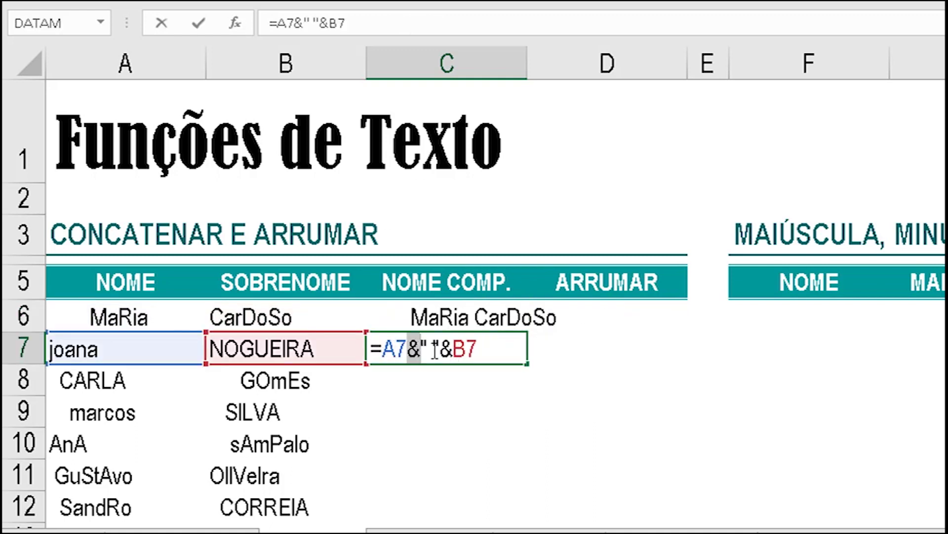
pyautogui.doubleClick(446, 350)
pyautogui.click(448, 354)
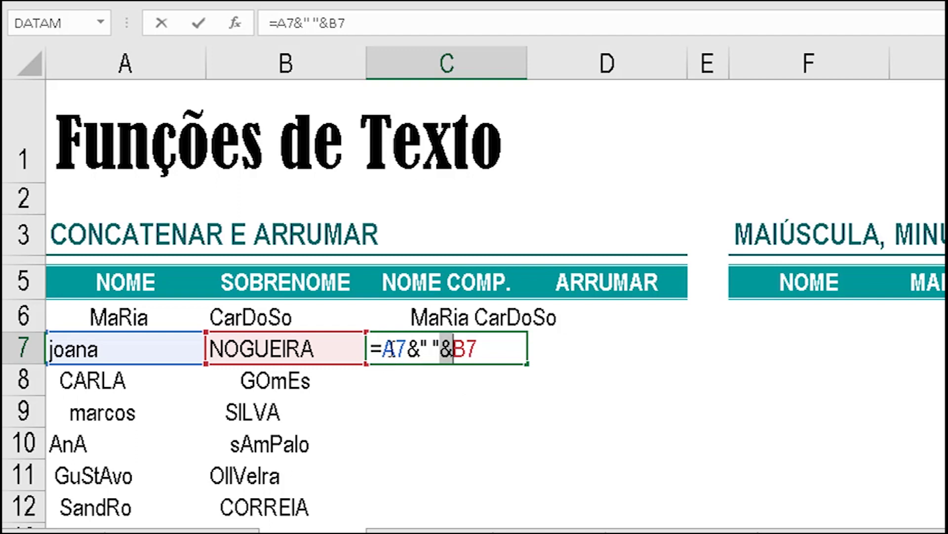
pyautogui.click(490, 354)
pyautogui.press('Return')
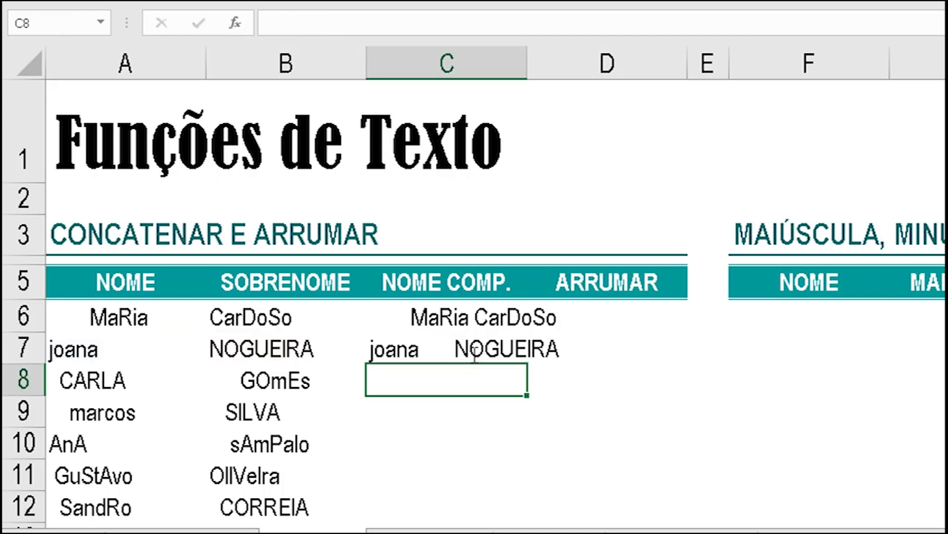
# - Examine the combined names in C6 and C7 against the NOME, SOBRENOME and ARRUMAR columns
pyautogui.click(461, 351)
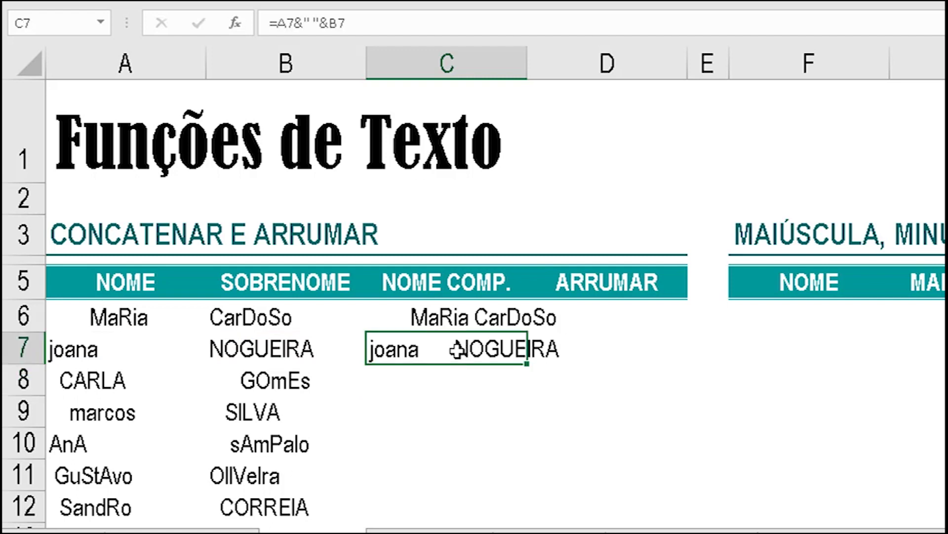
pyautogui.click(496, 321)
pyautogui.click(500, 348)
pyautogui.click(630, 330)
pyautogui.moveTo(630, 329); pyautogui.dragTo(629, 415)
pyautogui.moveTo(918, 316)
pyautogui.mouseDown()
pyautogui.moveTo(917, 380)
pyautogui.moveTo(917, 316)
pyautogui.mouseUp()
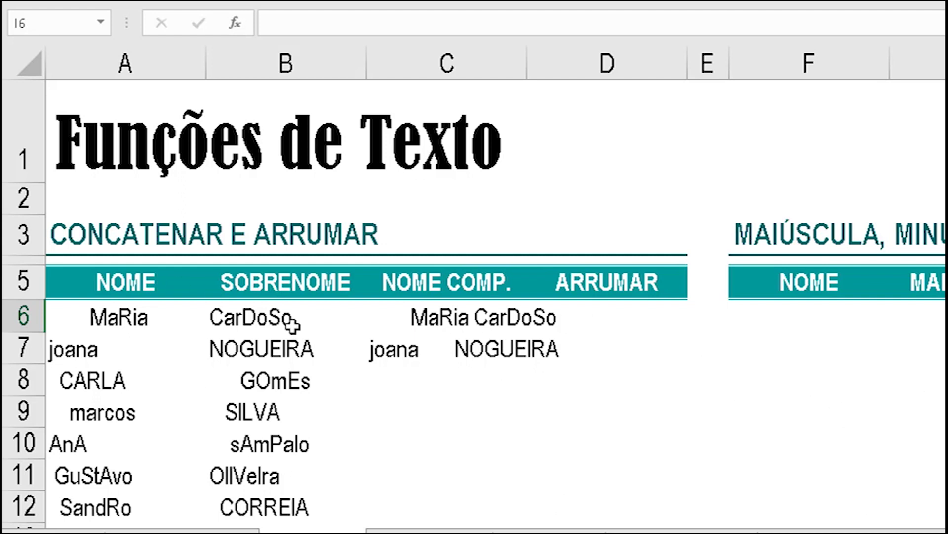
pyautogui.moveTo(101, 319); pyautogui.dragTo(141, 435)
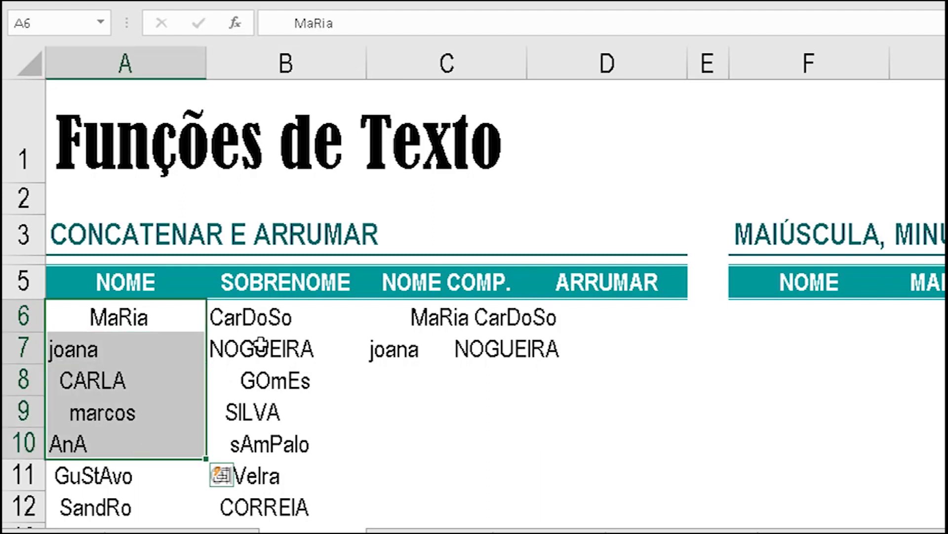
pyautogui.moveTo(261, 318); pyautogui.dragTo(261, 444)
pyautogui.click(445, 319)
pyautogui.moveTo(444, 318); pyautogui.dragTo(477, 428)
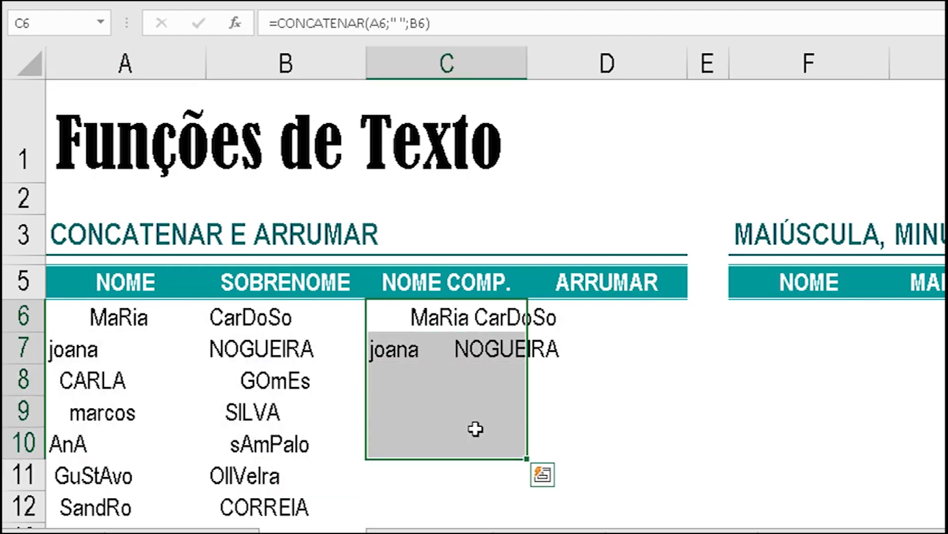
pyautogui.click(489, 316)
pyautogui.click(473, 348)
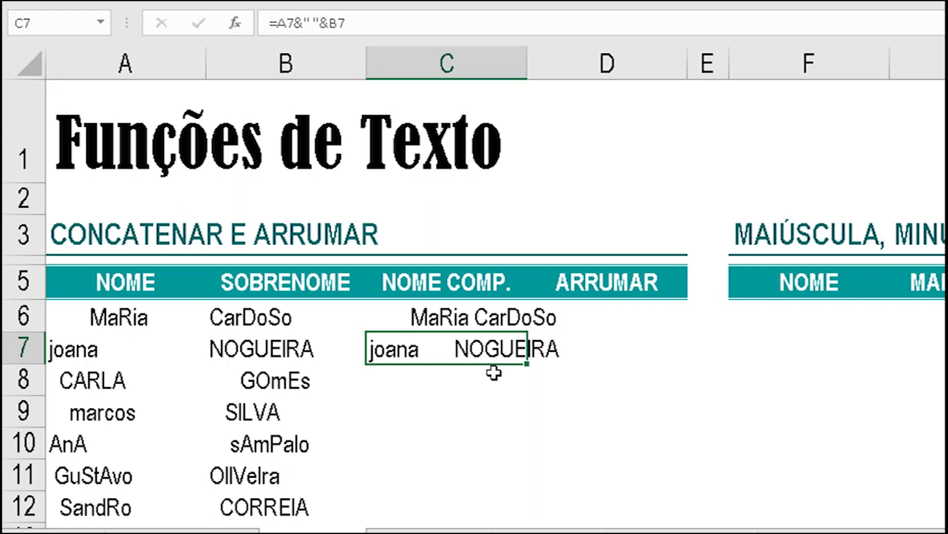
# - Move the ampersand formula from C7 to C12 and fill the CONCATENAR formula from C6 down to C11
pyautogui.scroll(-1, 494, 371)
pyautogui.moveTo(524, 191); pyautogui.dragTo(504, 332)
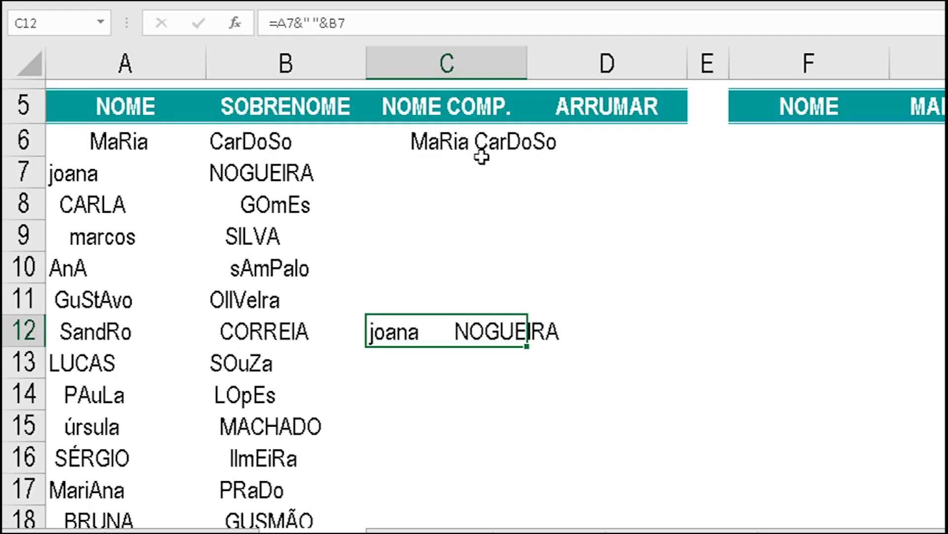
pyautogui.click(480, 142)
pyautogui.moveTo(527, 158); pyautogui.dragTo(518, 310)
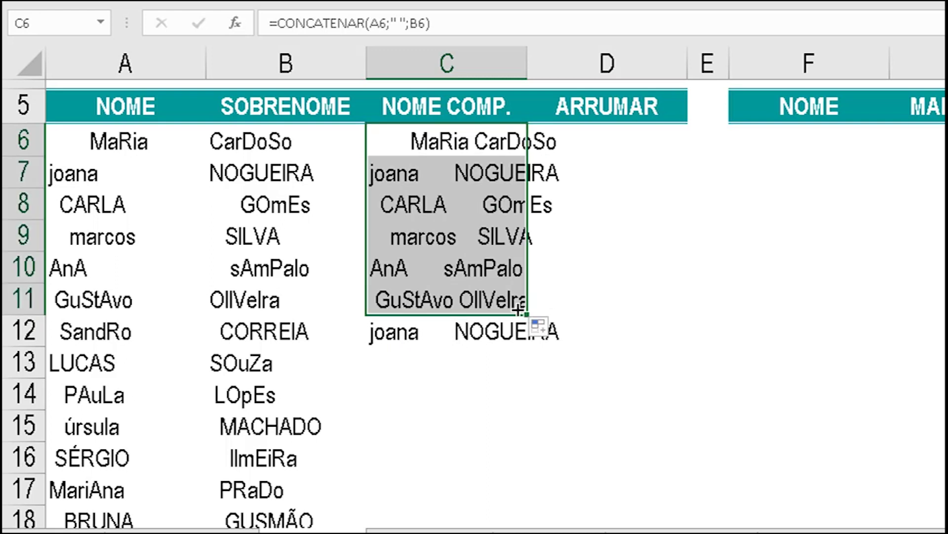
# - Examine the arguments of the CONCATENAR formula copied to C7: A7, the quoted space and B7
pyautogui.click(426, 166)
pyautogui.doubleClick(423, 165)
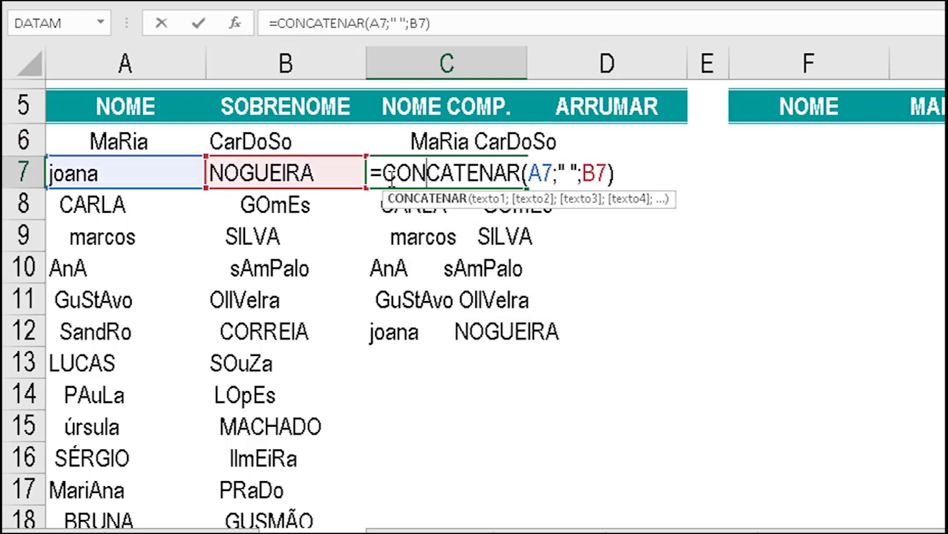
pyautogui.moveTo(390, 178); pyautogui.dragTo(552, 177)
pyautogui.click(525, 180)
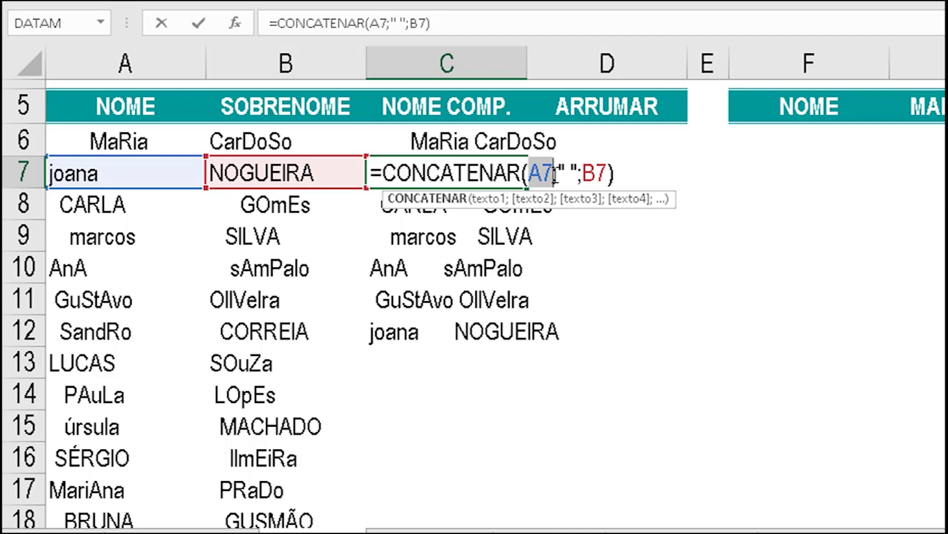
pyautogui.click(556, 176)
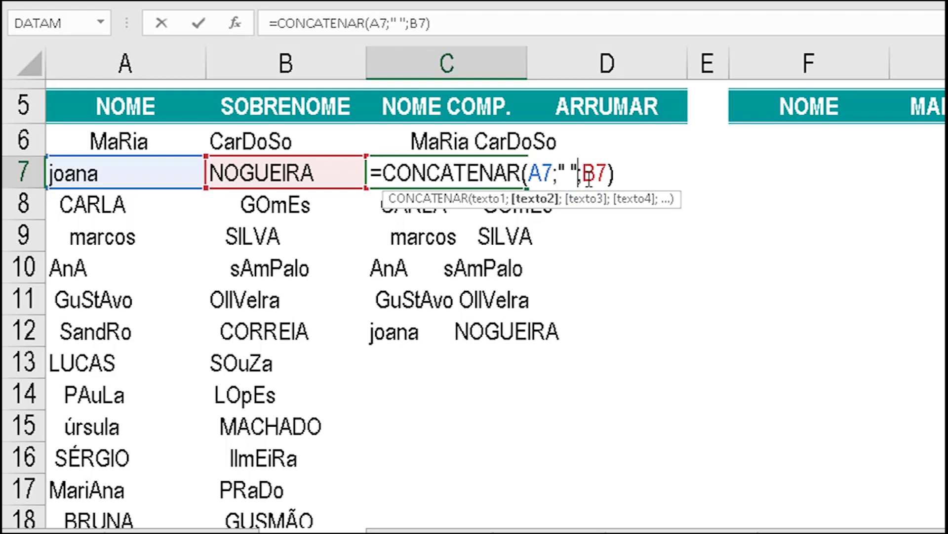
pyautogui.click(585, 173)
pyautogui.click(655, 184)
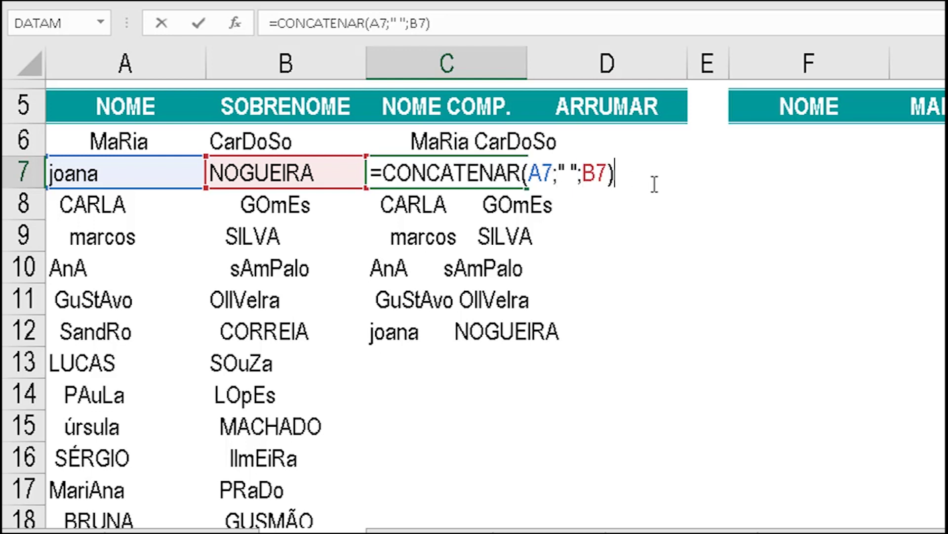
pyautogui.press('Return')
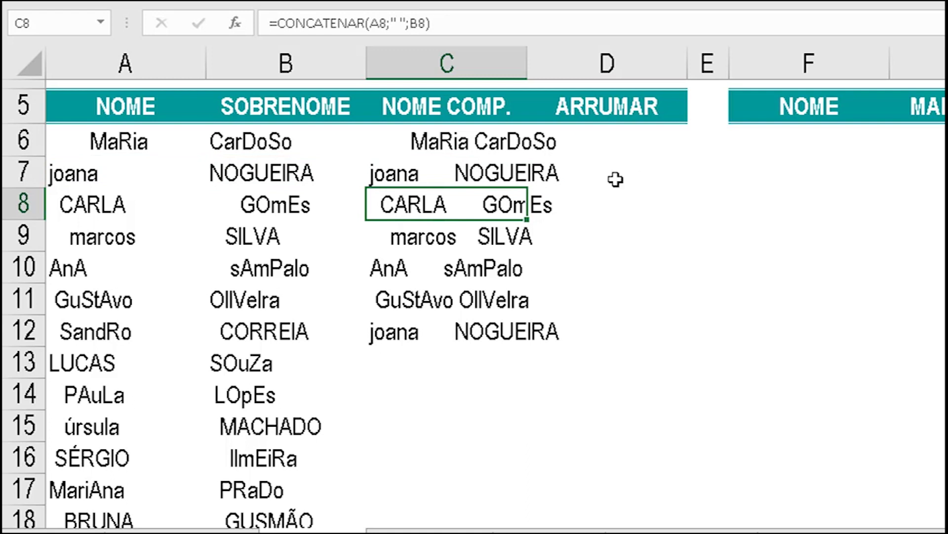
# - Fill the ampersand formula from C12 down to C19
pyautogui.click(477, 333)
pyautogui.scroll(-2, 542, 345)
pyautogui.scroll(1, 514, 286)
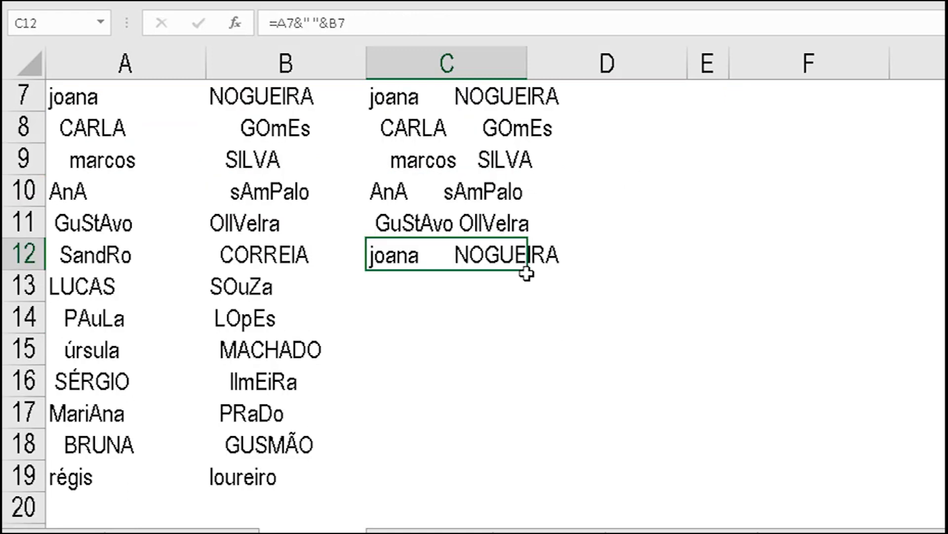
pyautogui.moveTo(529, 272); pyautogui.dragTo(511, 483)
# - Inspect which cells the ampersand formula in C13 refers to, leaving the formula as it is
pyautogui.doubleClick(429, 291)
pyautogui.moveTo(385, 289); pyautogui.dragTo(406, 289)
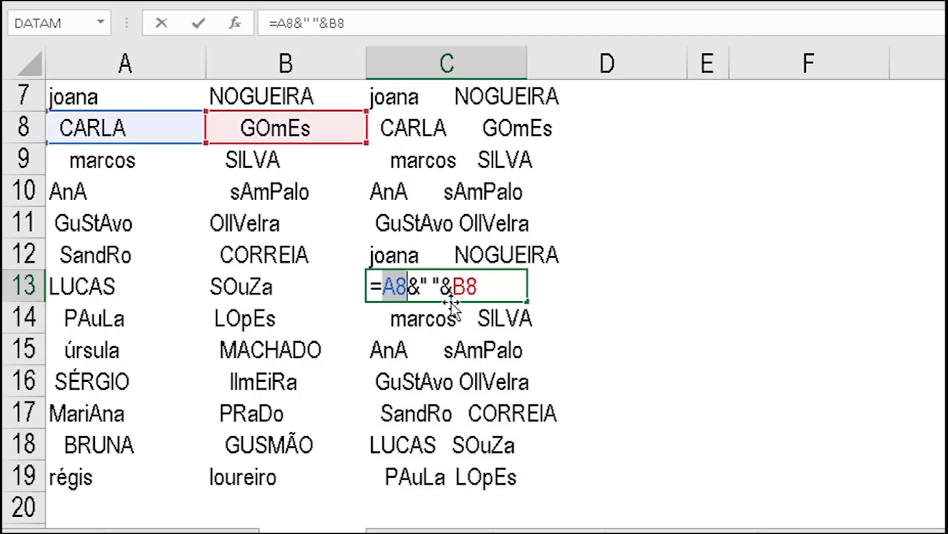
pyautogui.press('Escape')
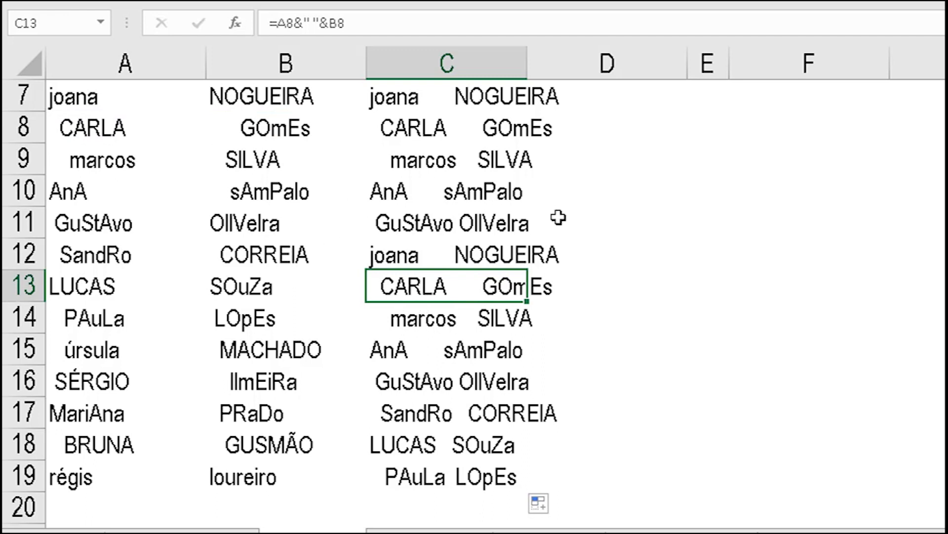
# - Fill the CONCATENAR formula from C6 down to C12, replacing the ampersand formula there
pyautogui.scroll(1, 520, 295)
pyautogui.click(469, 145)
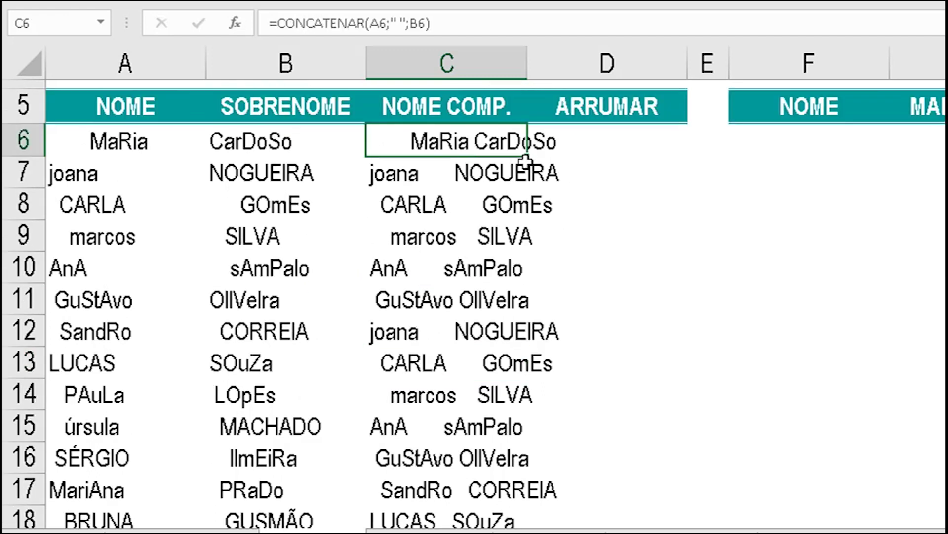
pyautogui.moveTo(526, 156); pyautogui.dragTo(509, 345)
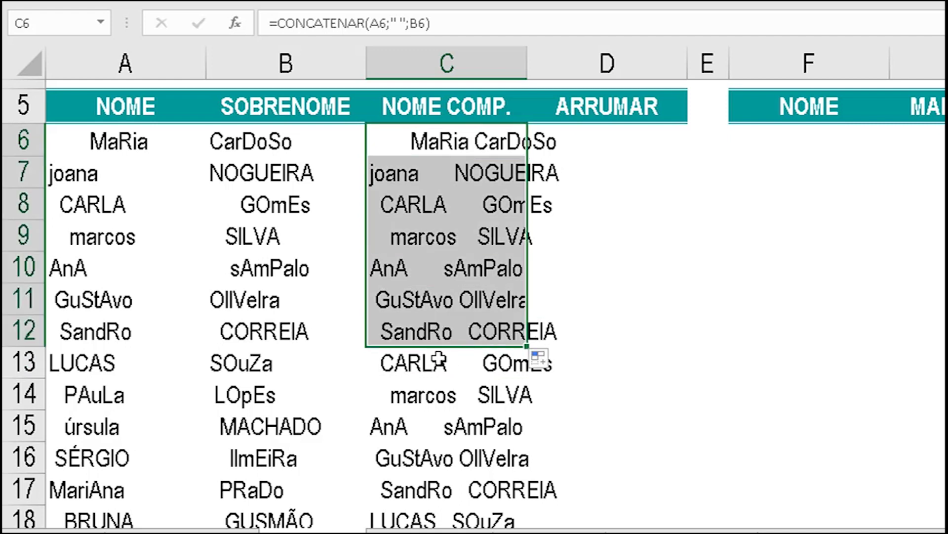
# - Repoint the ampersand formula in C13 to its own row: =A13&" "&B13
pyautogui.click(416, 364)
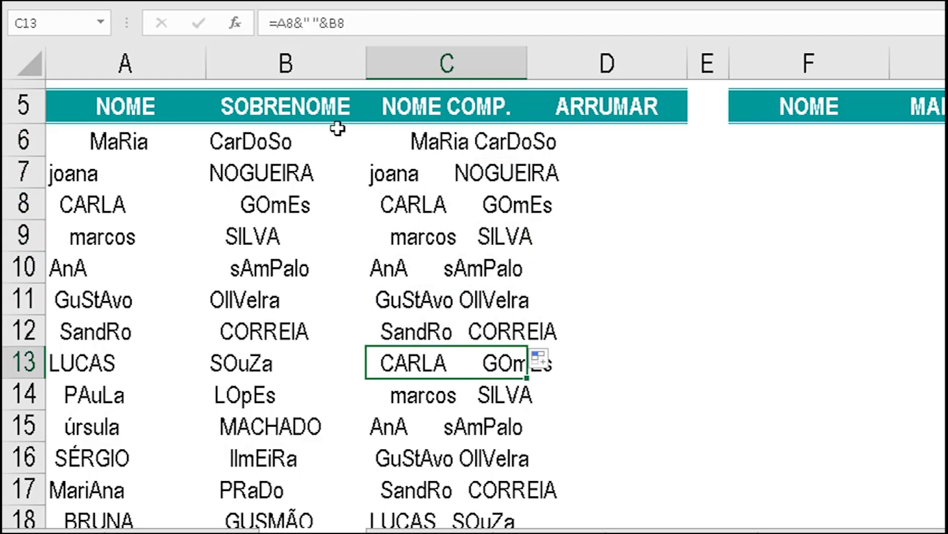
pyautogui.click(291, 30)
pyautogui.moveTo(193, 220); pyautogui.dragTo(182, 378)
pyautogui.moveTo(247, 218); pyautogui.dragTo(256, 366)
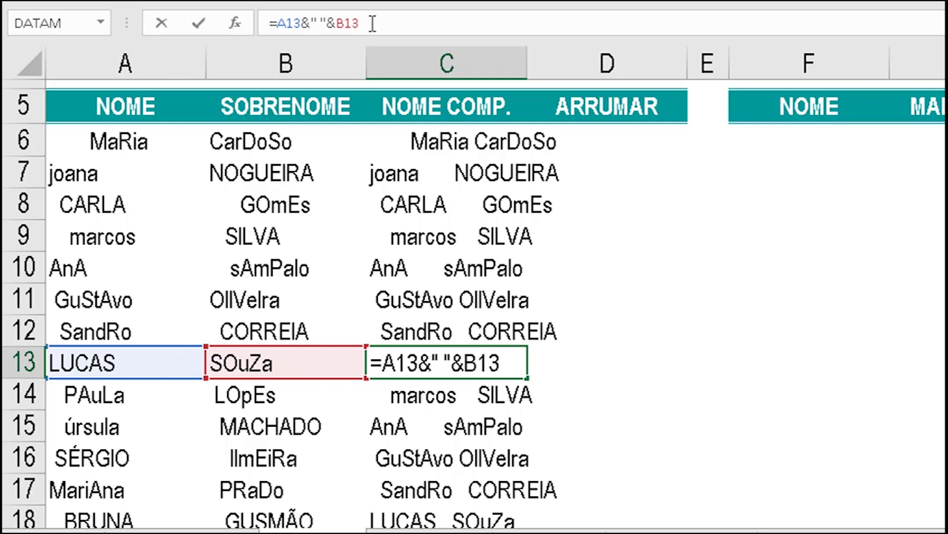
pyautogui.press('Return')
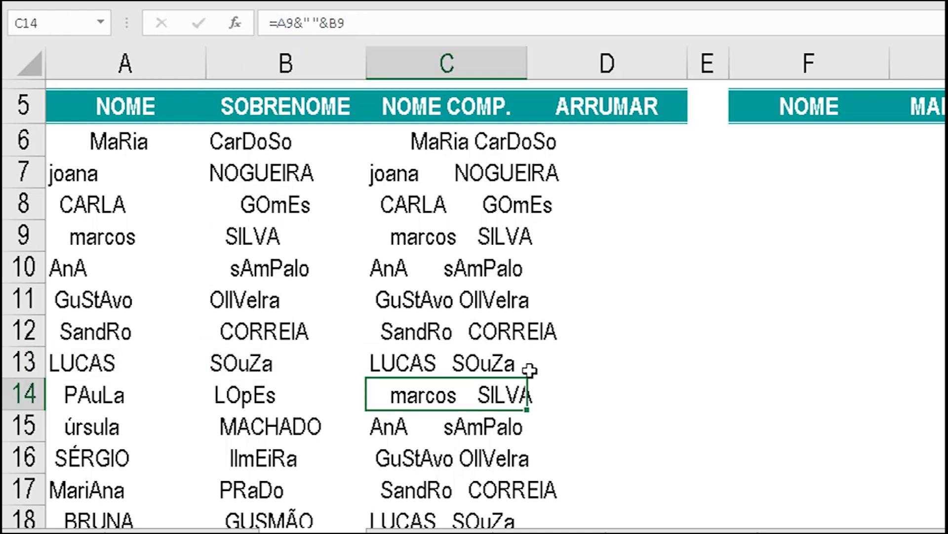
# - Fill the corrected ampersand formula from C13 down to C19
pyautogui.scroll(-1, 530, 370)
pyautogui.click(516, 295)
pyautogui.moveTo(528, 300); pyautogui.dragTo(529, 489)
# - Check the ampersand formula in C19 and the CONCATENAR formula in C11
pyautogui.click(454, 489)
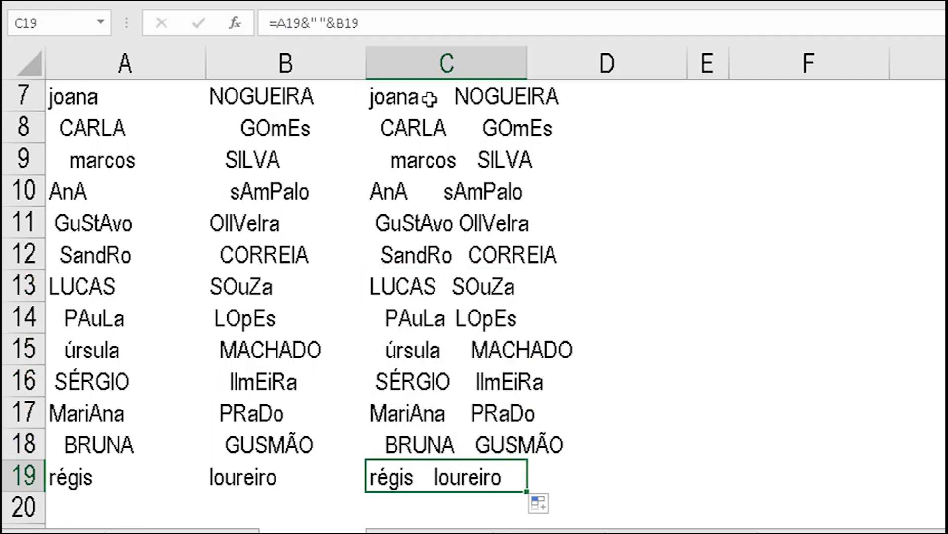
pyautogui.click(449, 36)
pyautogui.press('Return')
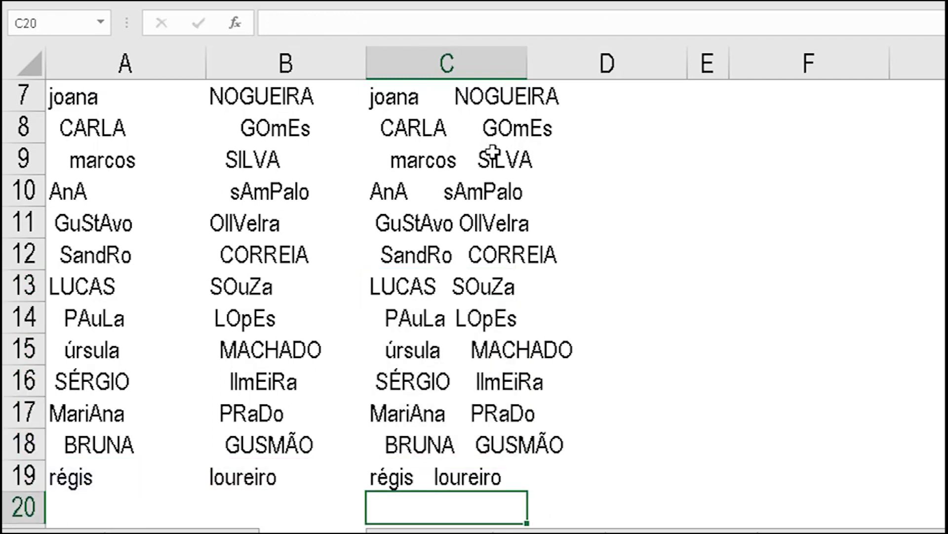
pyautogui.click(479, 199)
pyautogui.click(438, 10)
pyautogui.press('Return')
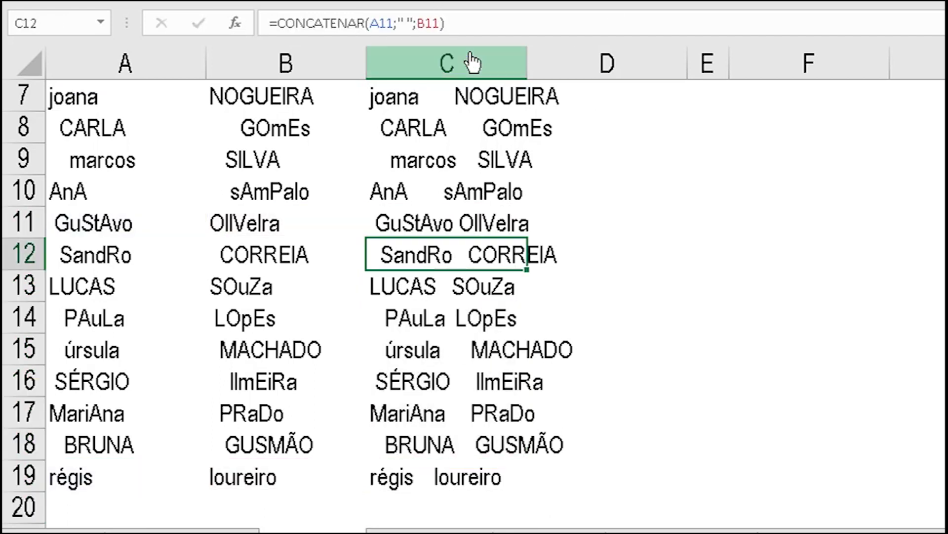
# - Compare the CONCATENAR formulas in C6 and C12 with the ampersand formulas in C13 and C14
pyautogui.scroll(1, 528, 258)
pyautogui.click(400, 379)
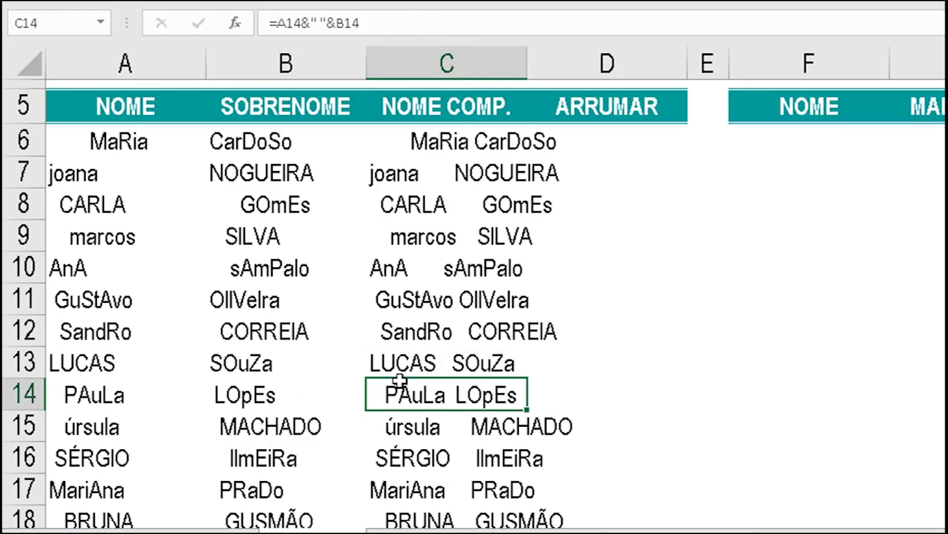
pyautogui.click(401, 365)
pyautogui.click(403, 341)
pyautogui.click(410, 363)
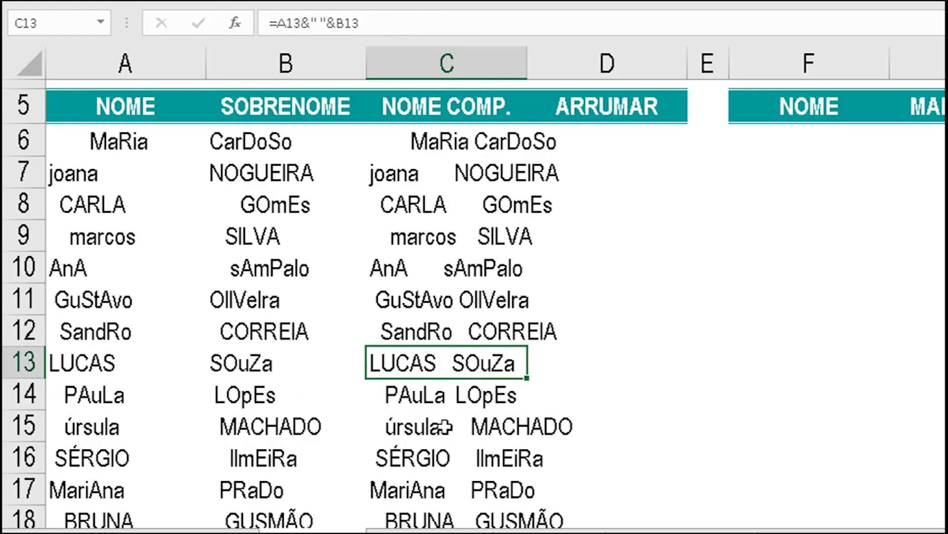
pyautogui.scroll(-1, 468, 472)
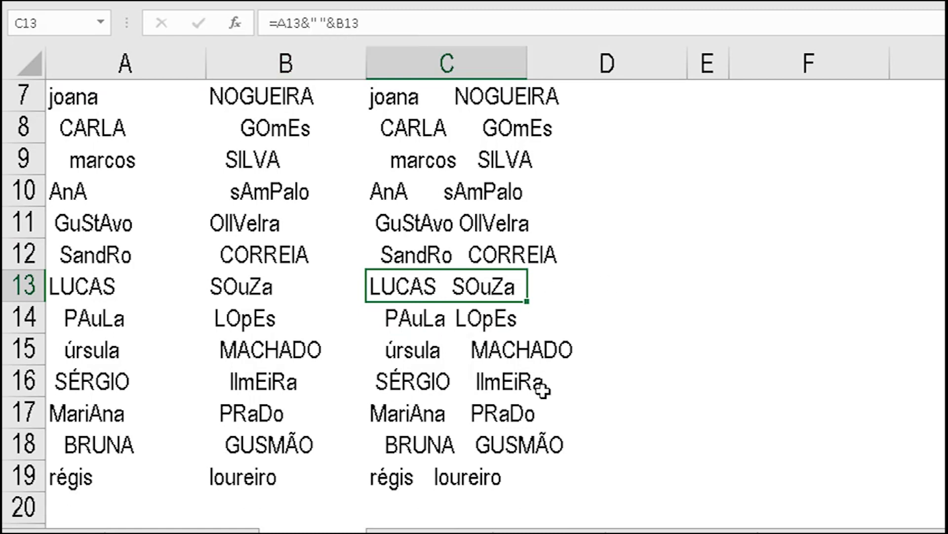
pyautogui.scroll(1, 431, 172)
pyautogui.click(451, 148)
pyautogui.click(468, 340)
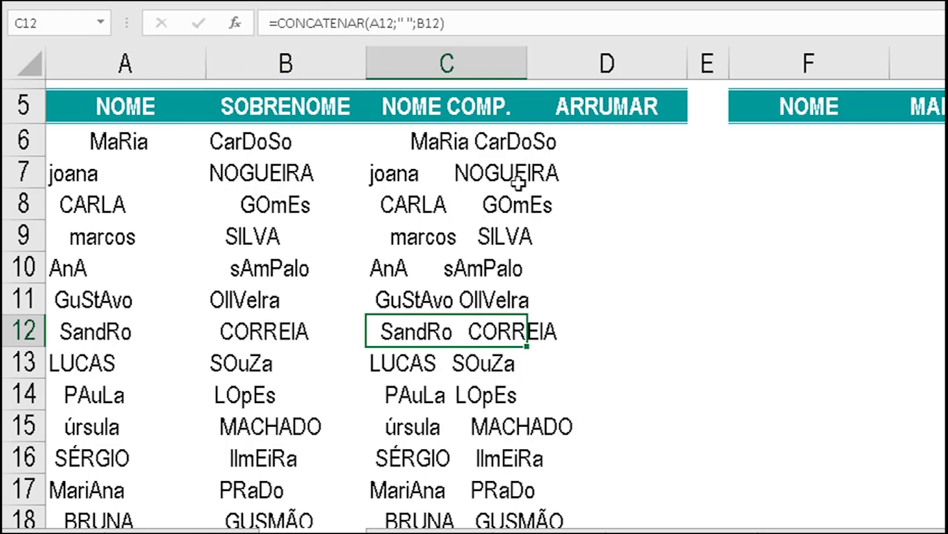
# - Examine the spacing and results of both joining methods throughout the NOME COMP. column
pyautogui.scroll(2, 543, 326)
pyautogui.scroll(-2, 531, 327)
pyautogui.scroll(-1, 477, 417)
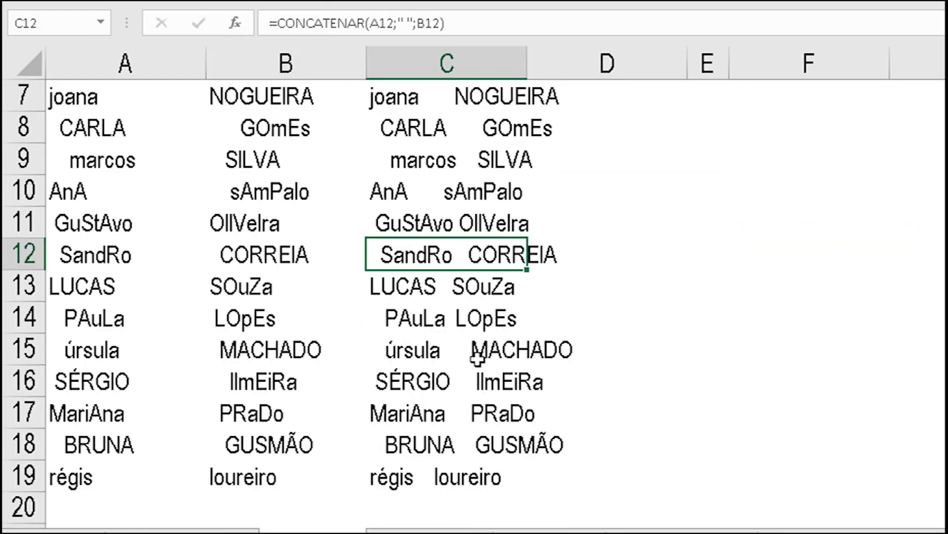
pyautogui.click(485, 350)
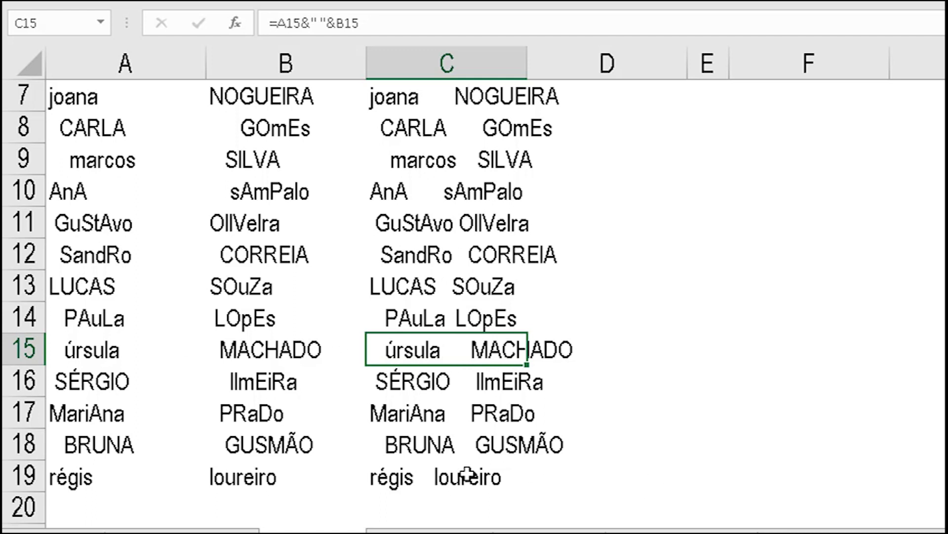
pyautogui.click(559, 473)
pyautogui.scroll(1, 559, 473)
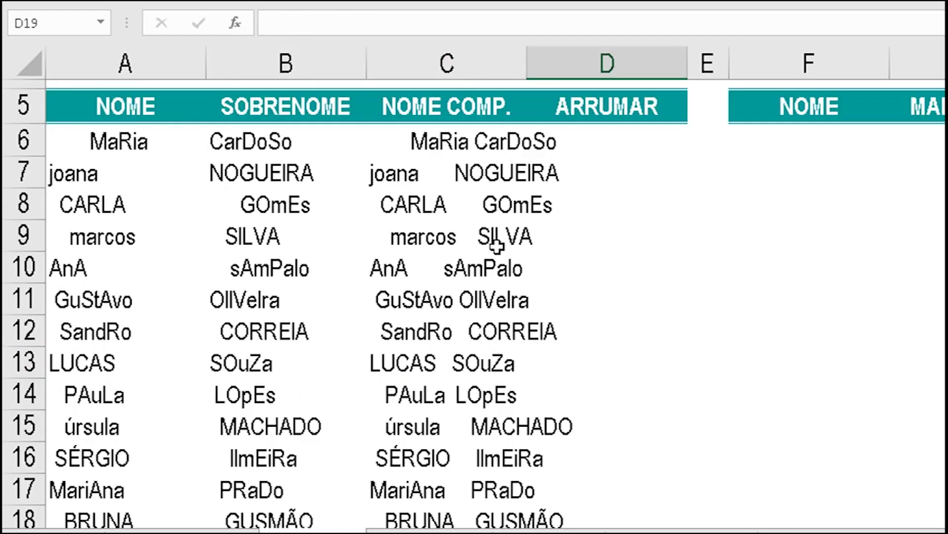
pyautogui.scroll(2, 437, 292)
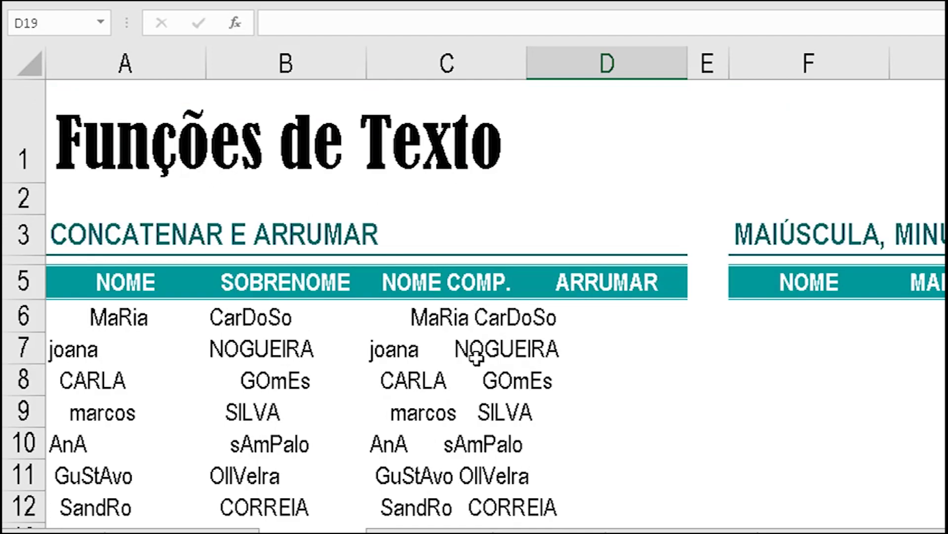